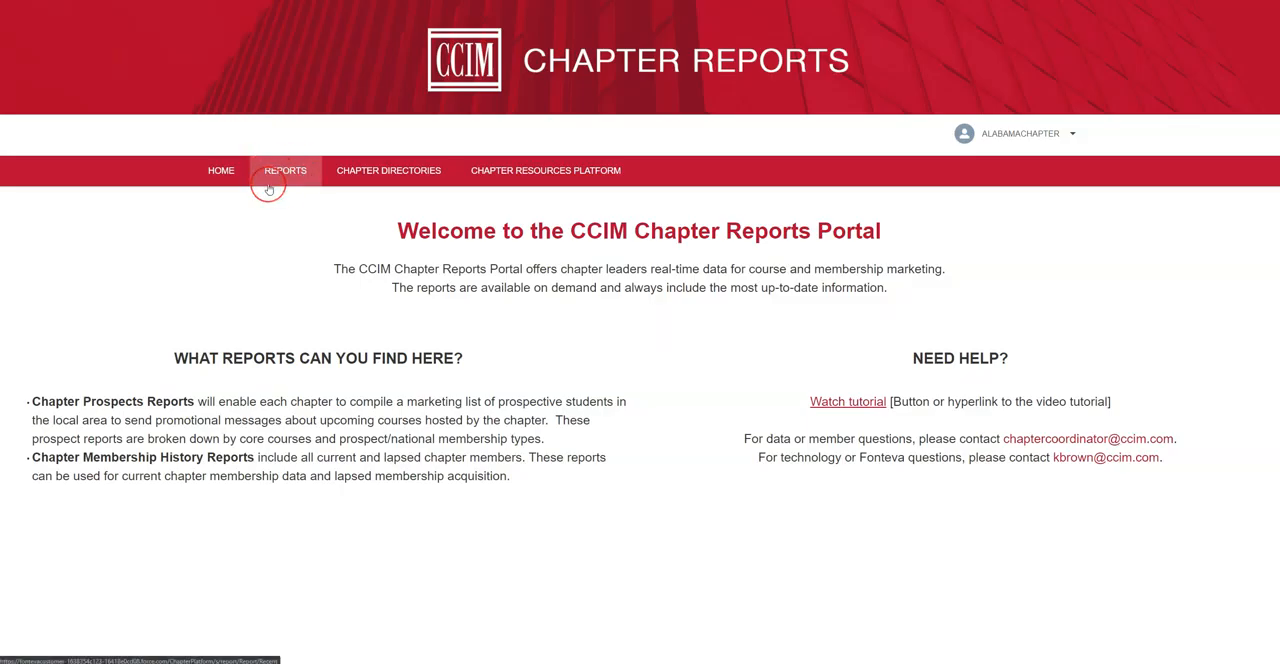
Go to the portal's Reports page and list all available reports
left_click(274, 168)
left_click(385, 174)
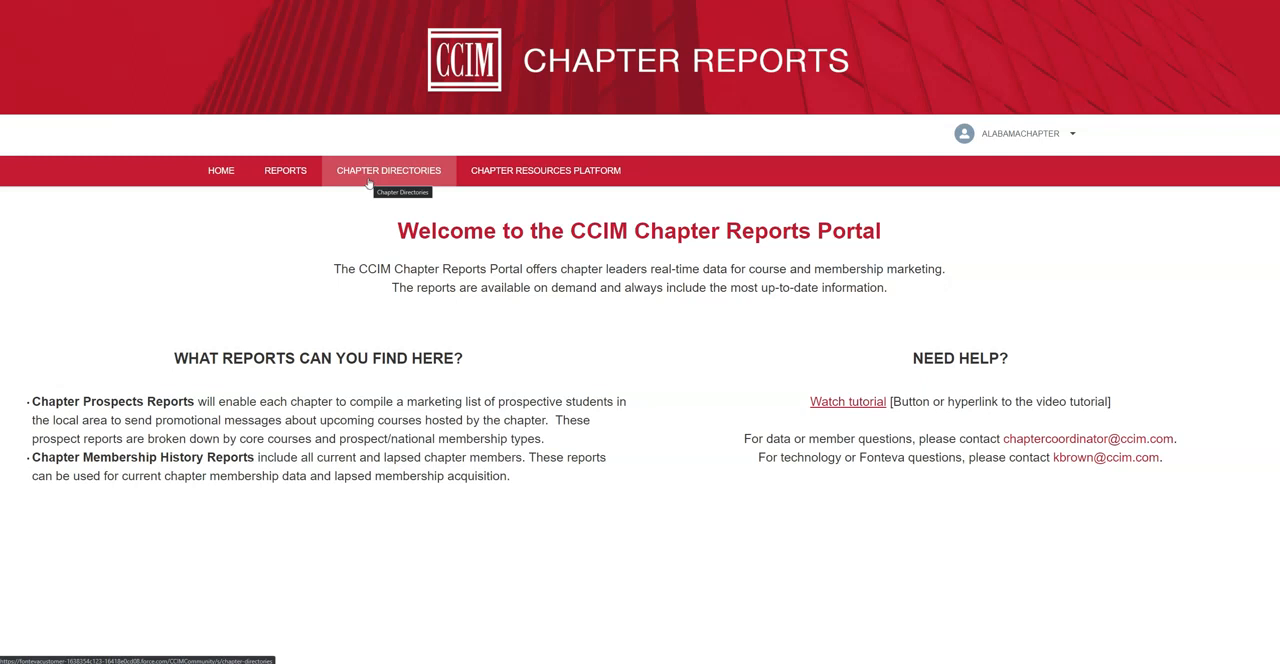
left_click(299, 178)
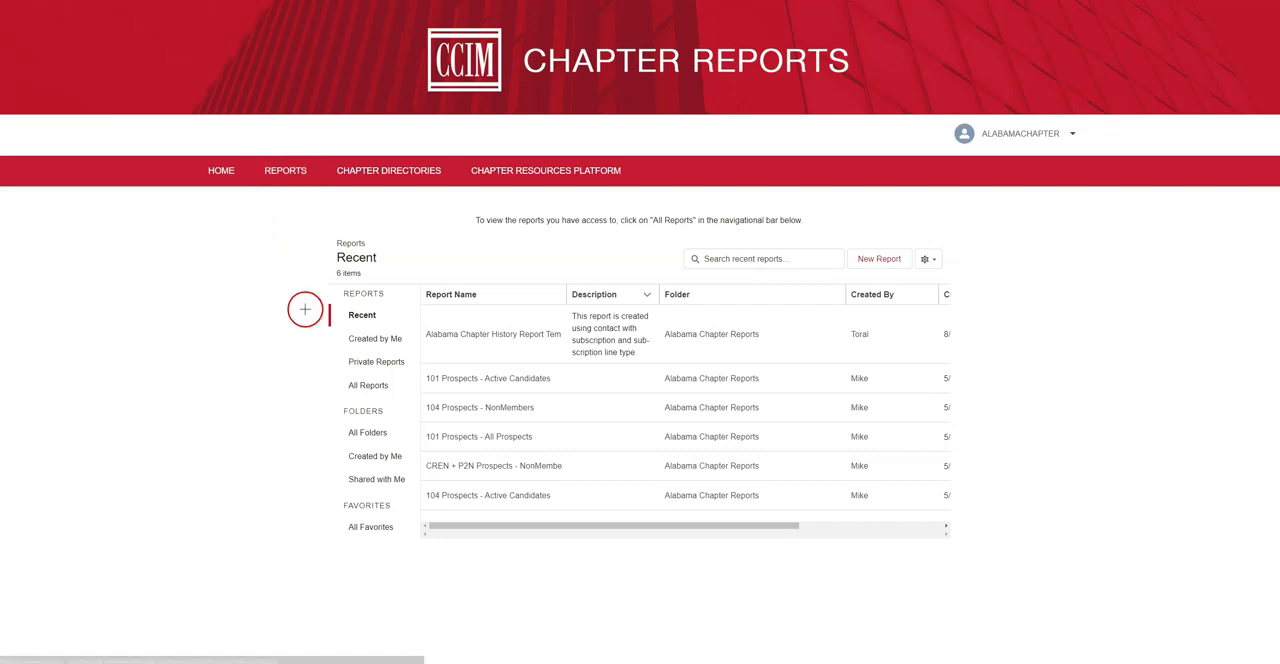
left_click(362, 386)
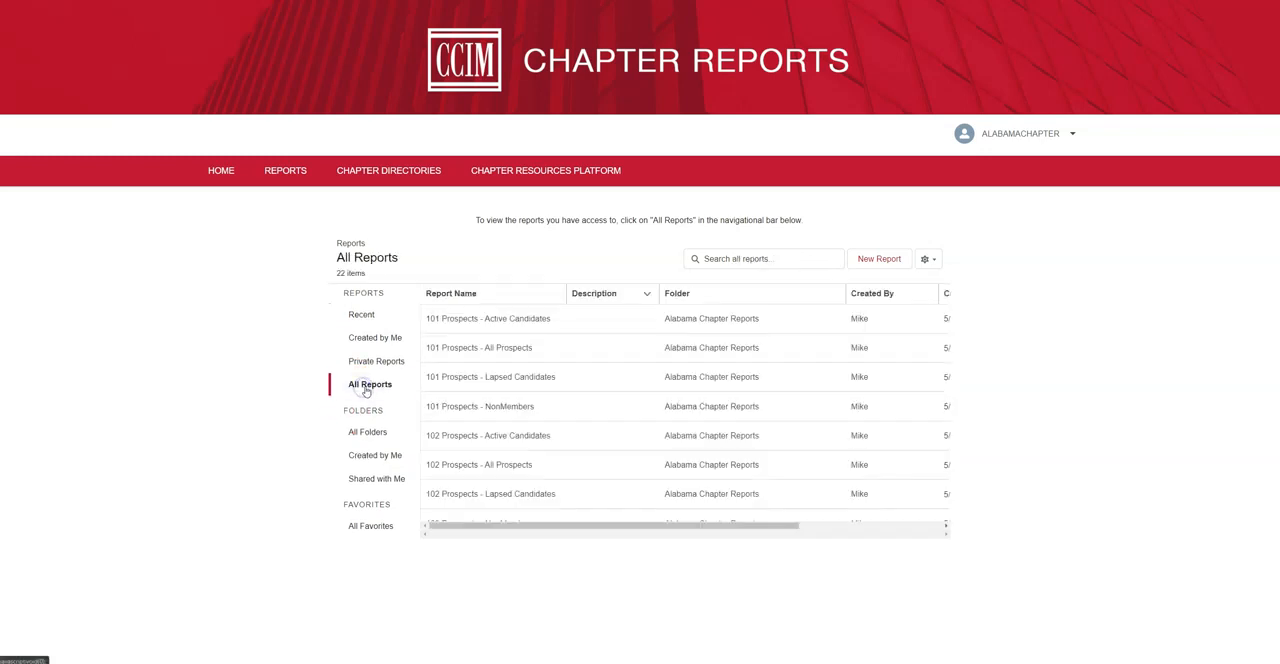
Find and open the 101 Prospects - Active Candidates report from the list of all reports
scroll(491, 438, "down", 1)
scroll(492, 425, "up", 1)
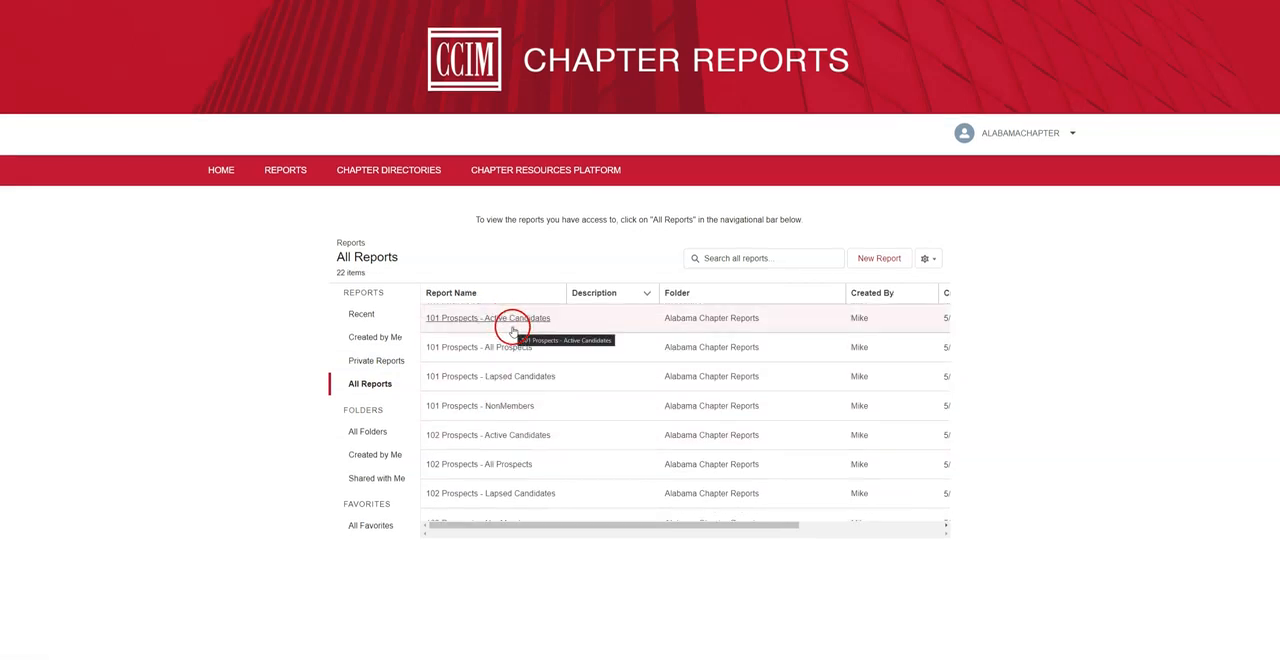
left_click(513, 330)
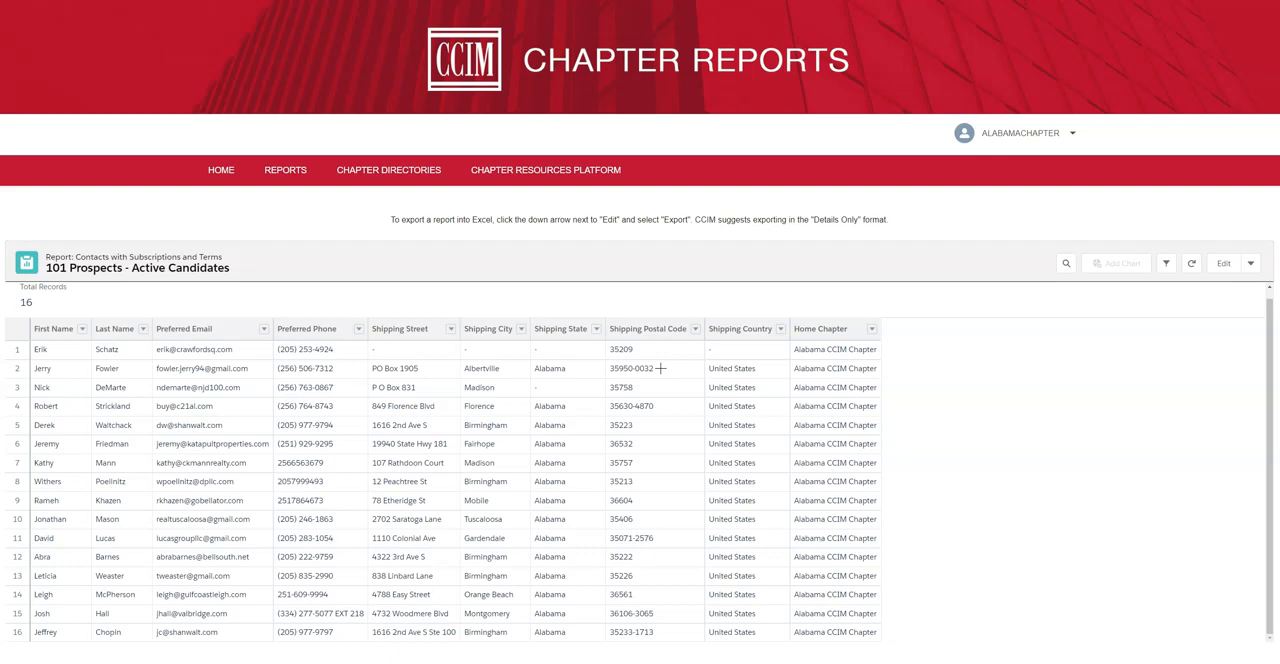
Start exporting the Active Candidates report, compare both export views, and choose Details Only
left_click(661, 368)
left_click(1251, 264)
left_click(1230, 309)
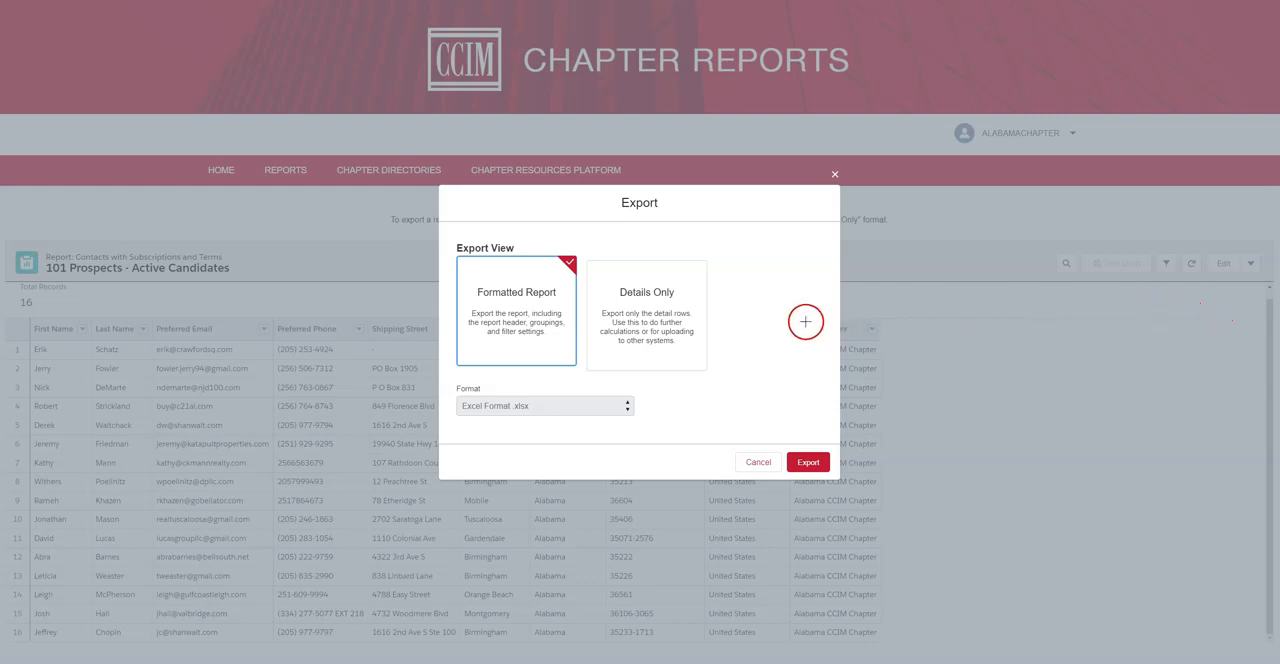
left_click(655, 313)
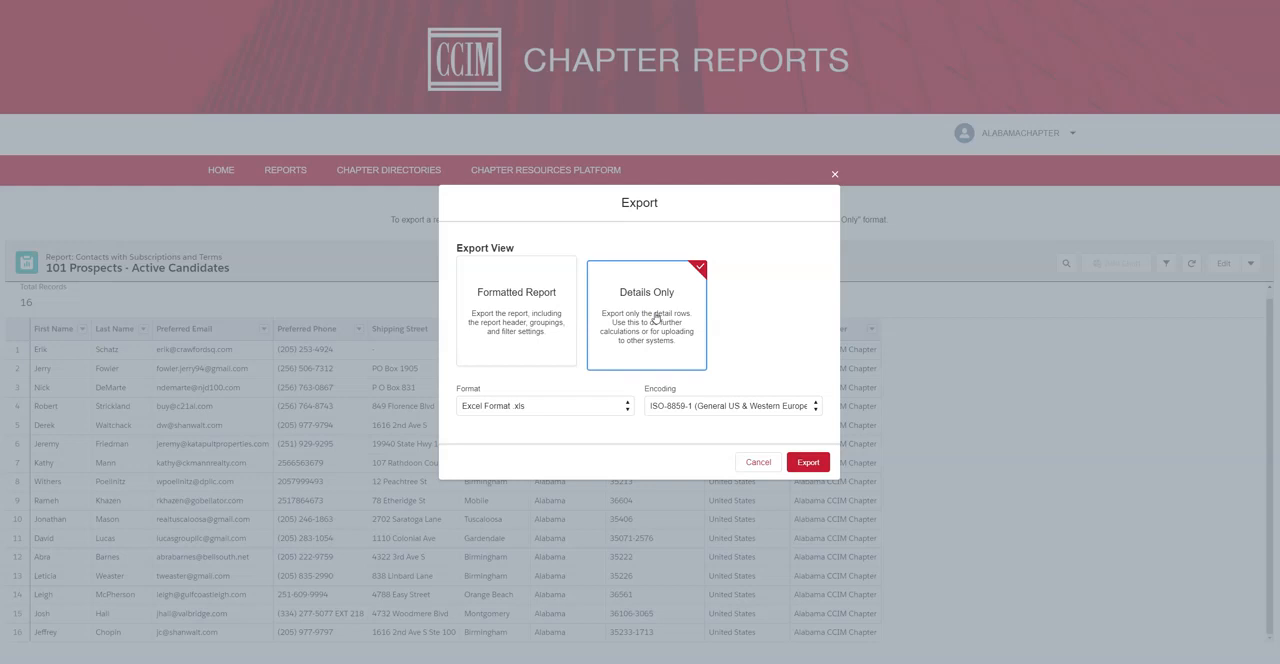
left_click(551, 320)
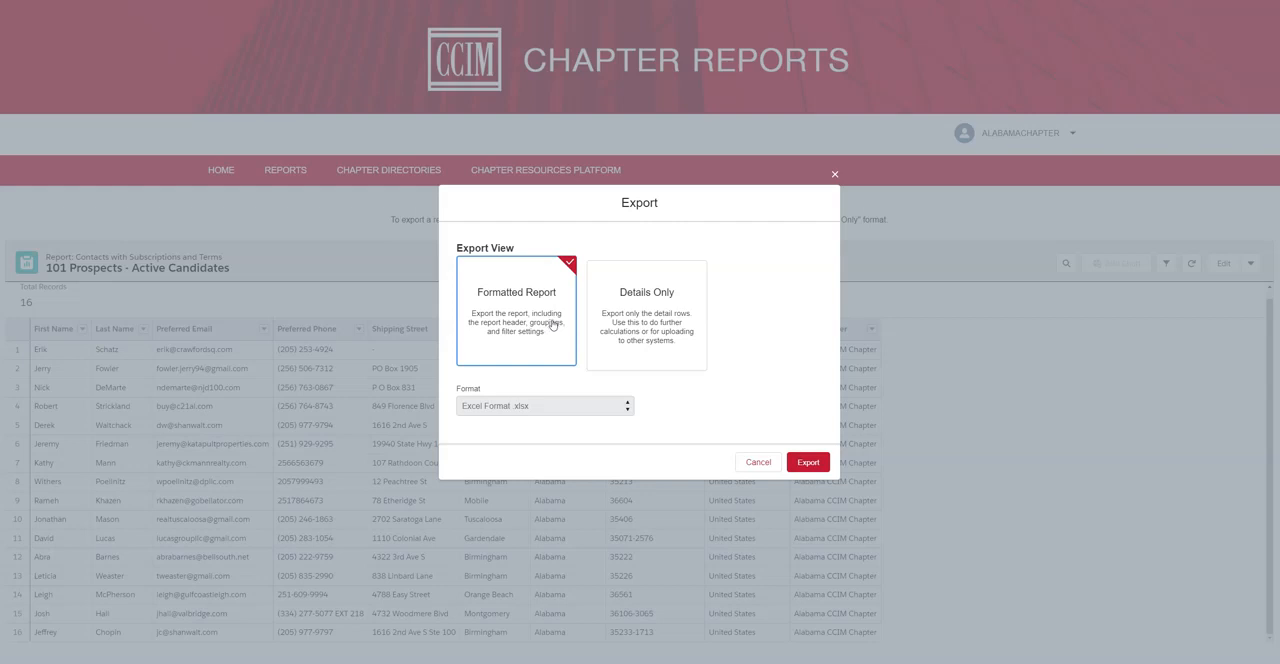
left_click(625, 318)
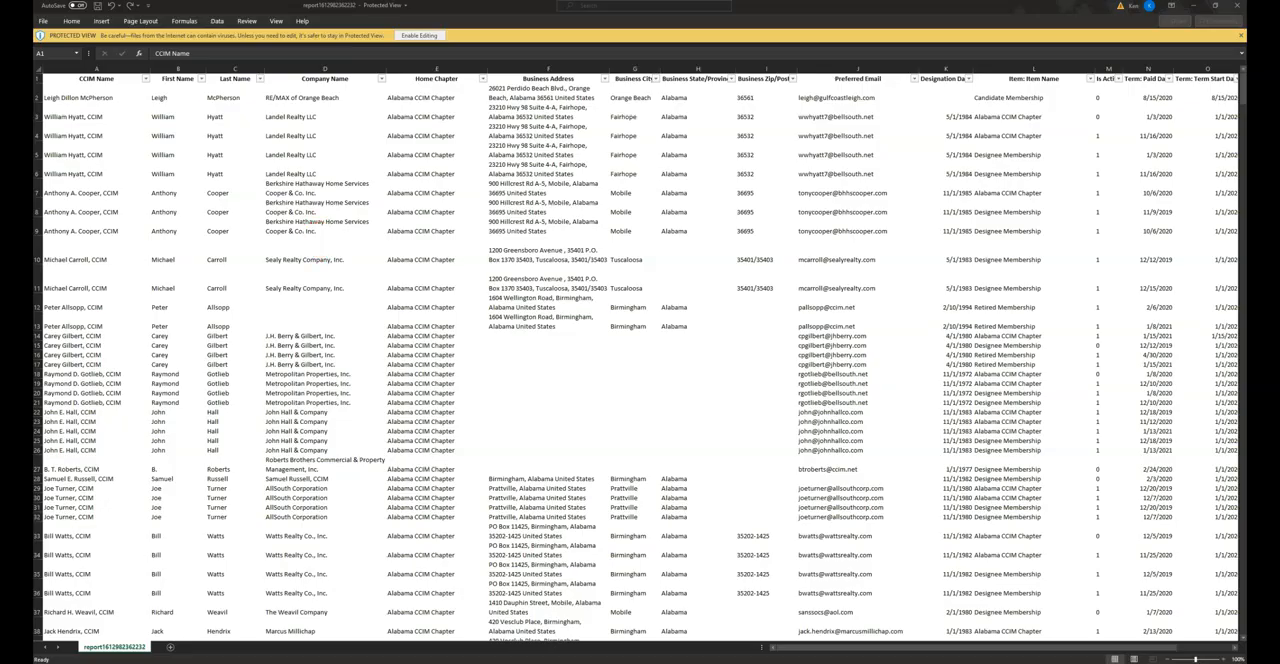
Switch to the exported membership report in Excel, look through its columns, and enable editing
left_click(319, 239)
scroll(1059, 507, "right", 2)
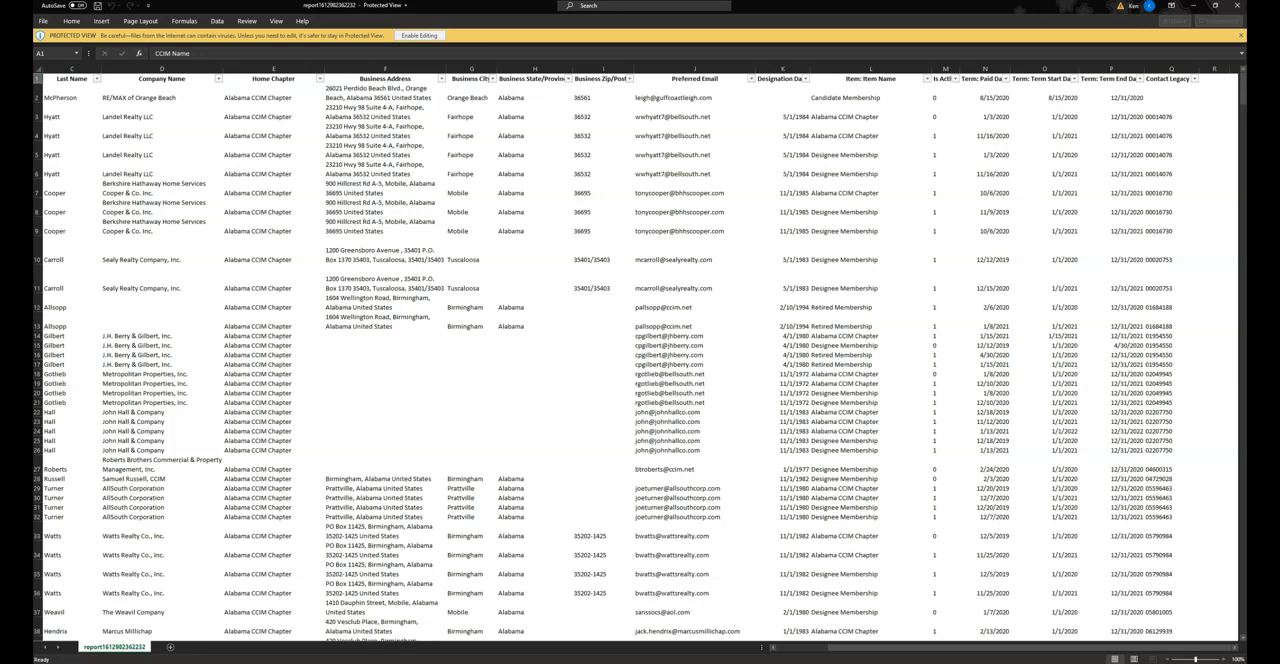
left_click(416, 36)
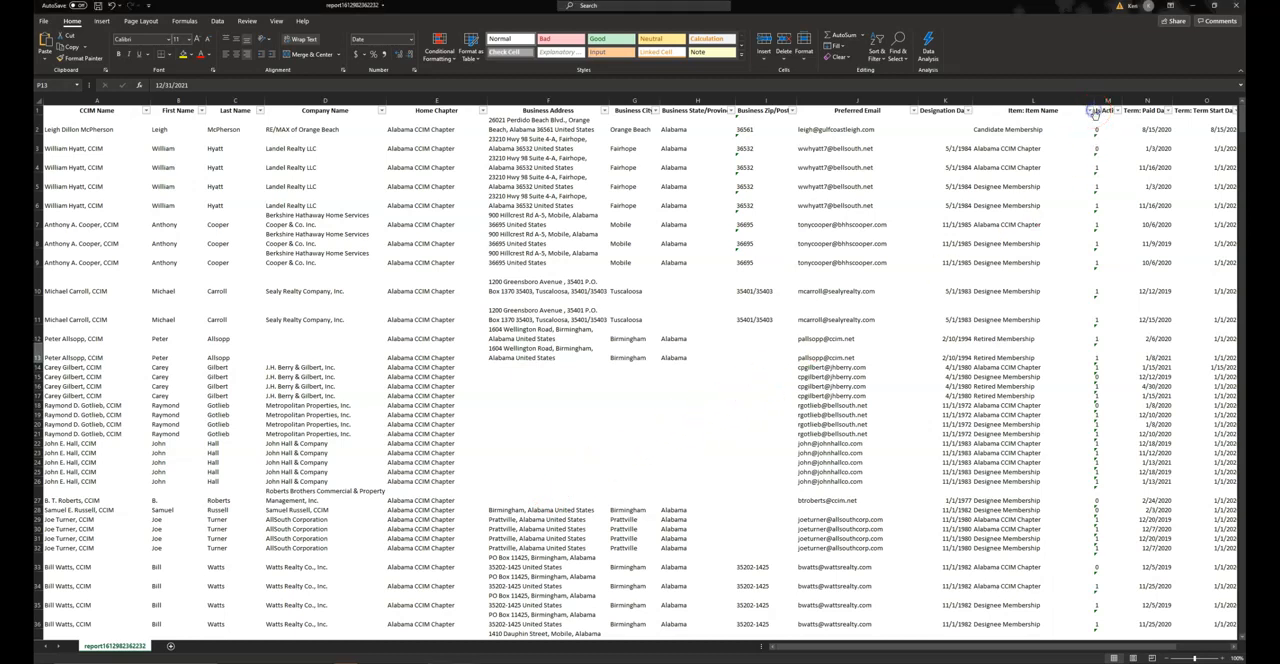
Filter the Item Name column to show only Alabama CCIM Chapter and Georgia CCIM Chapter
left_click(1089, 111)
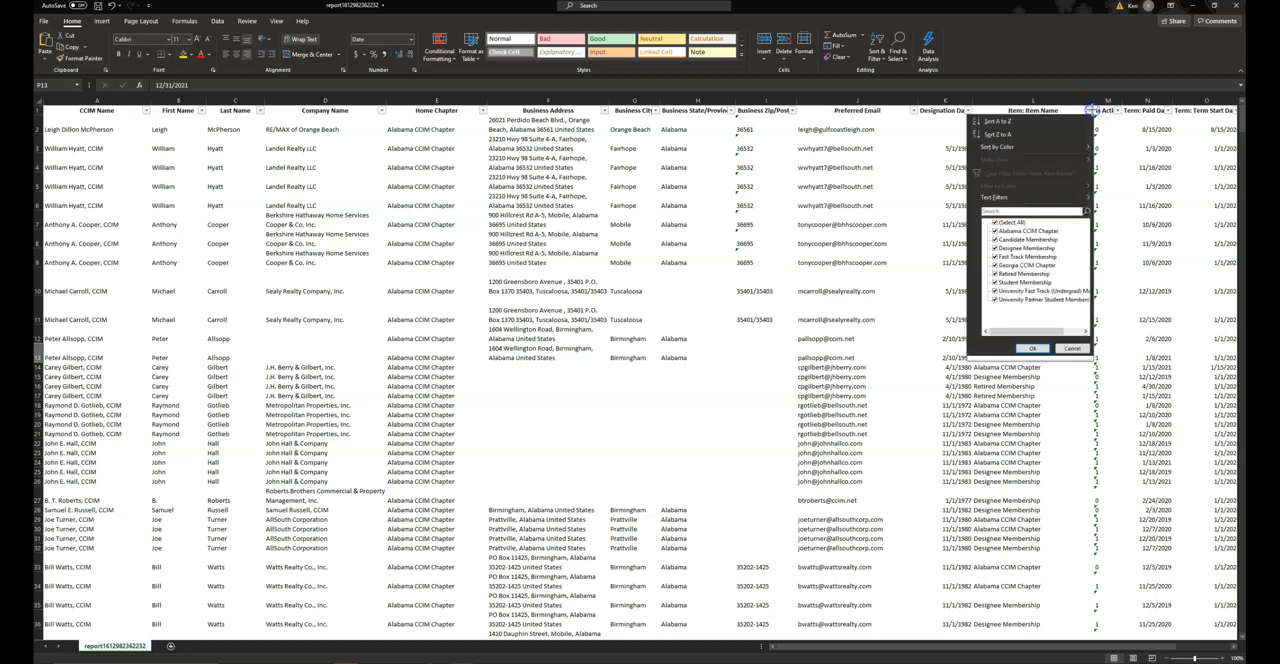
left_click(1009, 222)
left_click(998, 231)
left_click(995, 265)
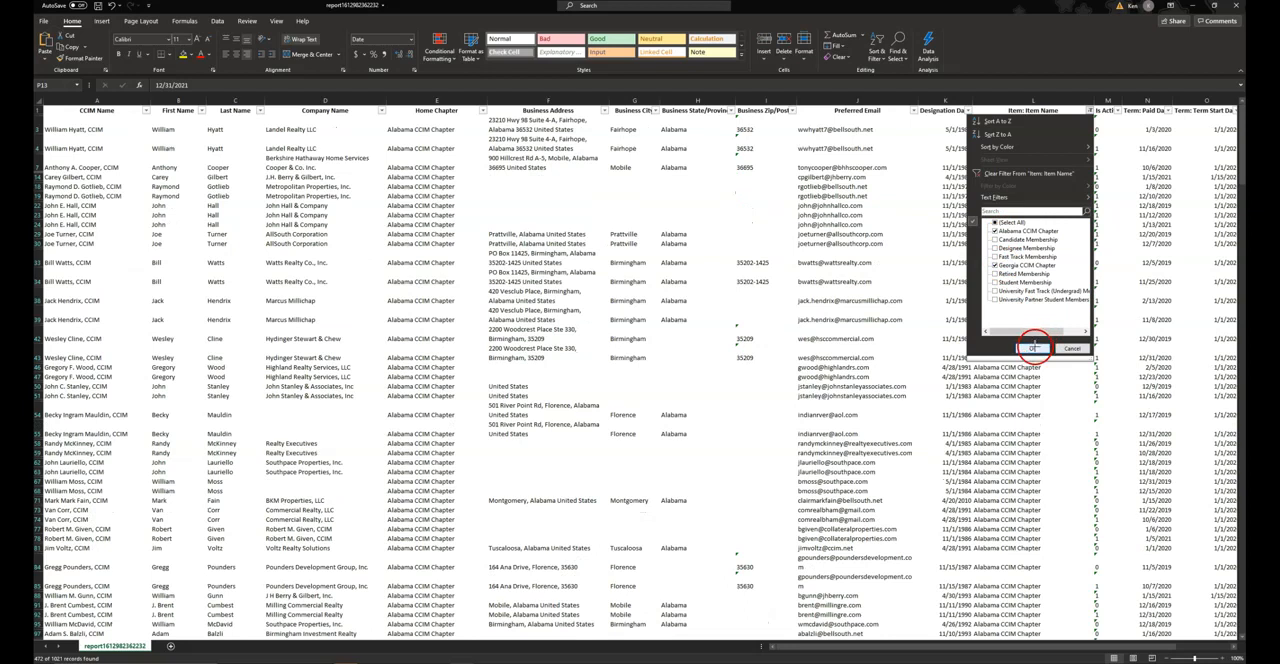
left_click(1034, 348)
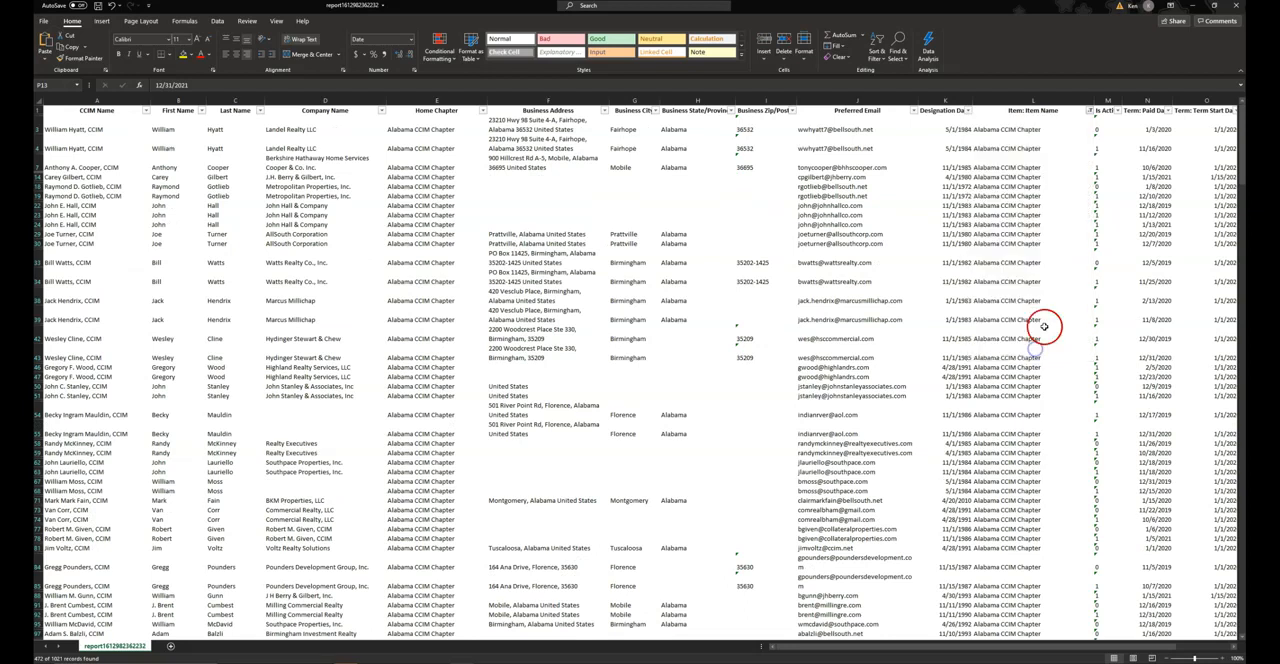
Filter the Term End Date column to 2021 only, excluding 2100, 2022, 2020 and 2019
left_click_drag(1001, 648, 1060, 648)
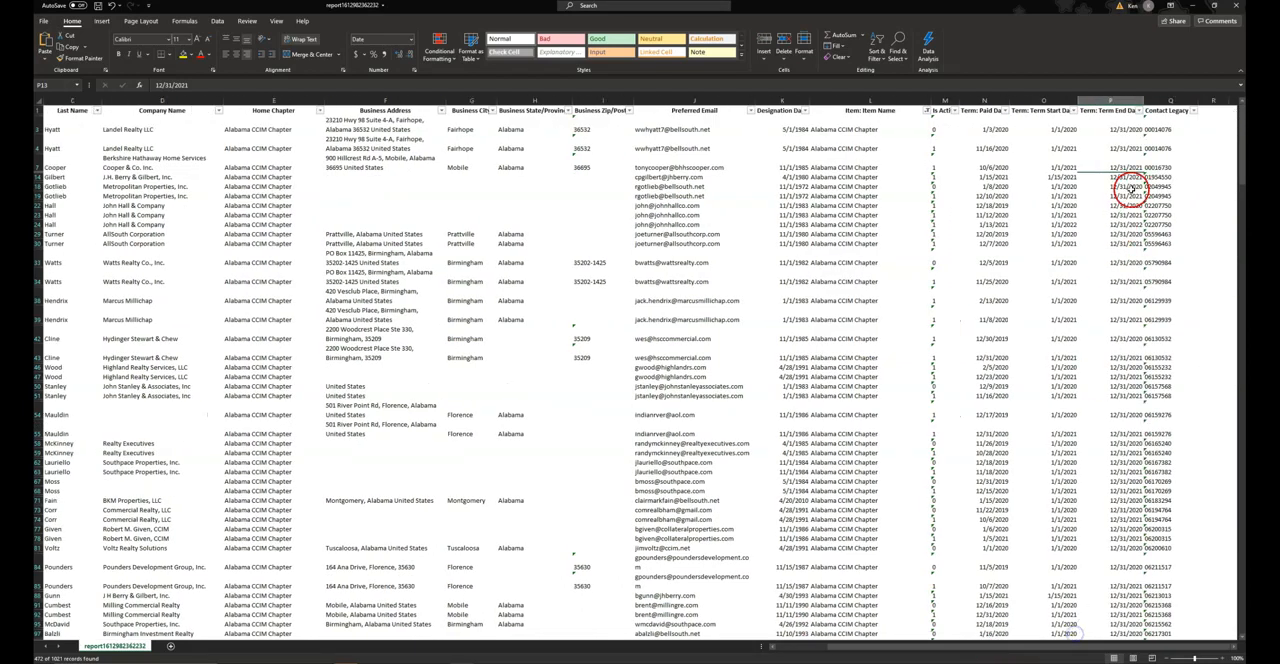
left_click(1138, 110)
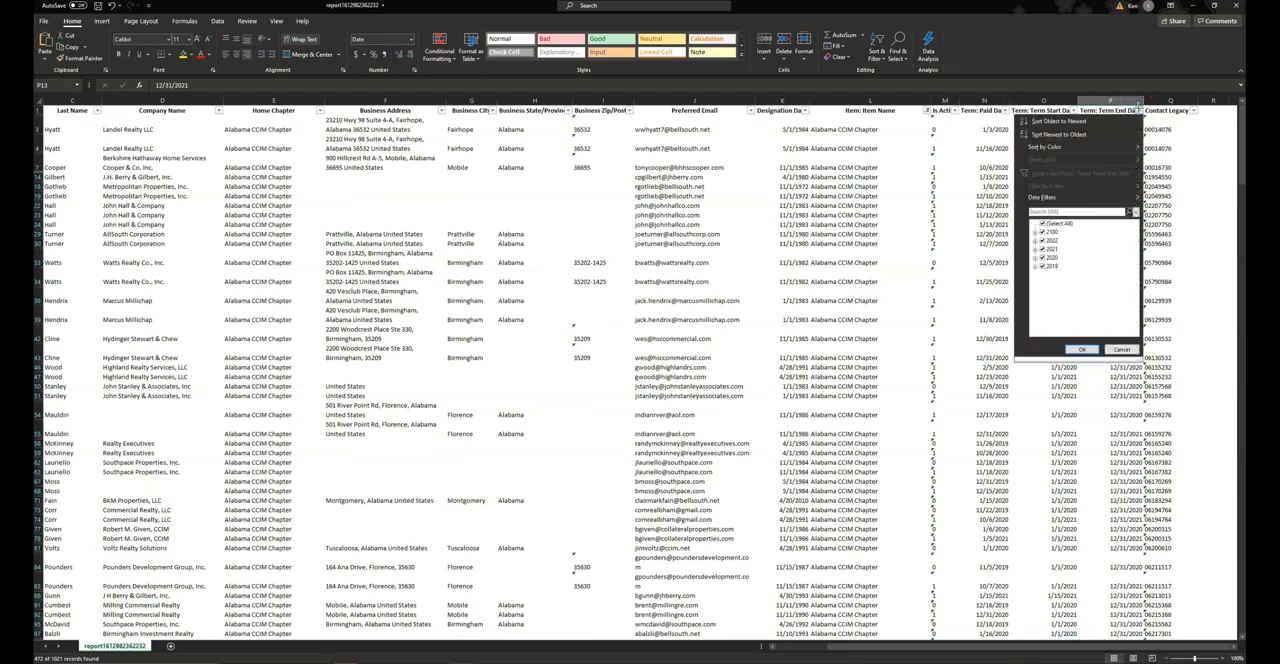
left_click(1042, 232)
left_click(1042, 240)
left_click(1042, 257)
left_click(1042, 266)
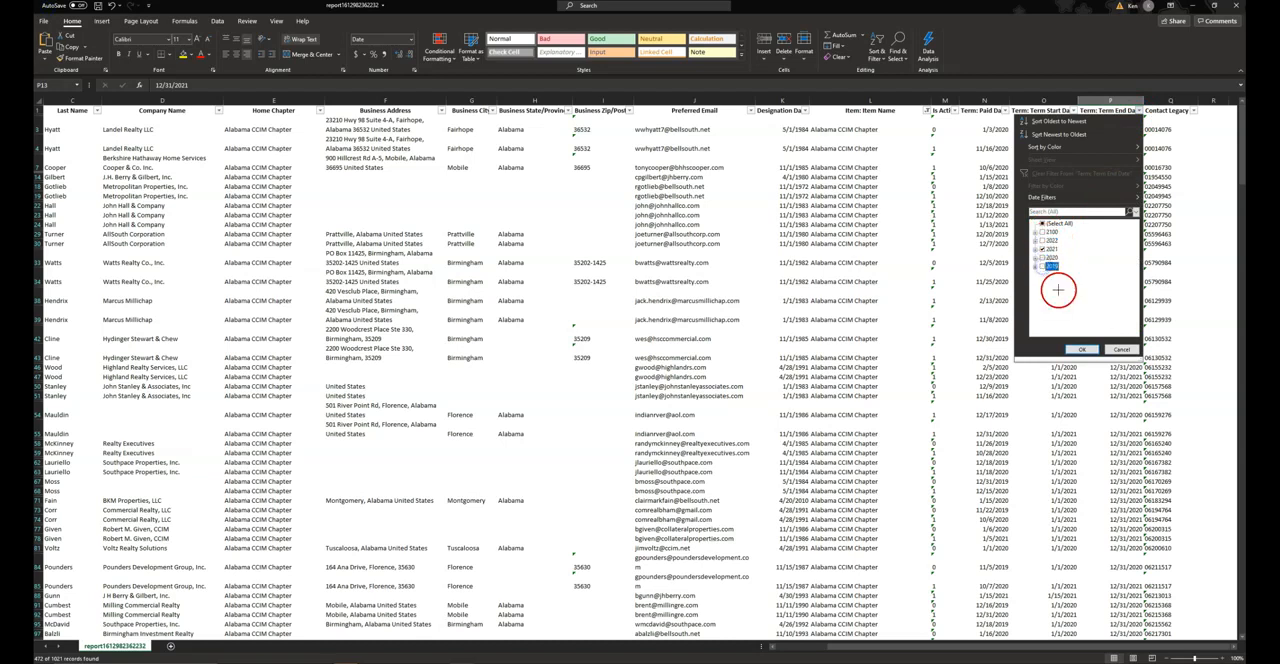
left_click(1081, 349)
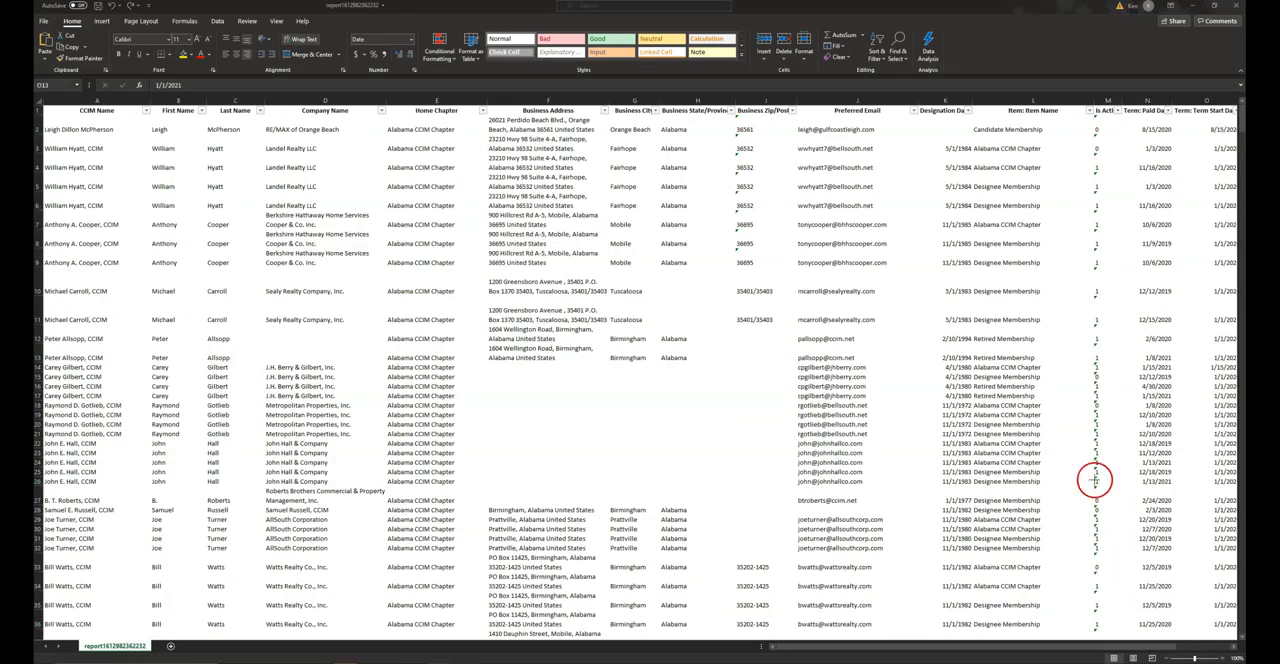
Filter the Item Name column of the unfiltered report to exclude Alabama CCIM Chapter and Georgia CCIM Chapter
left_click(1090, 110)
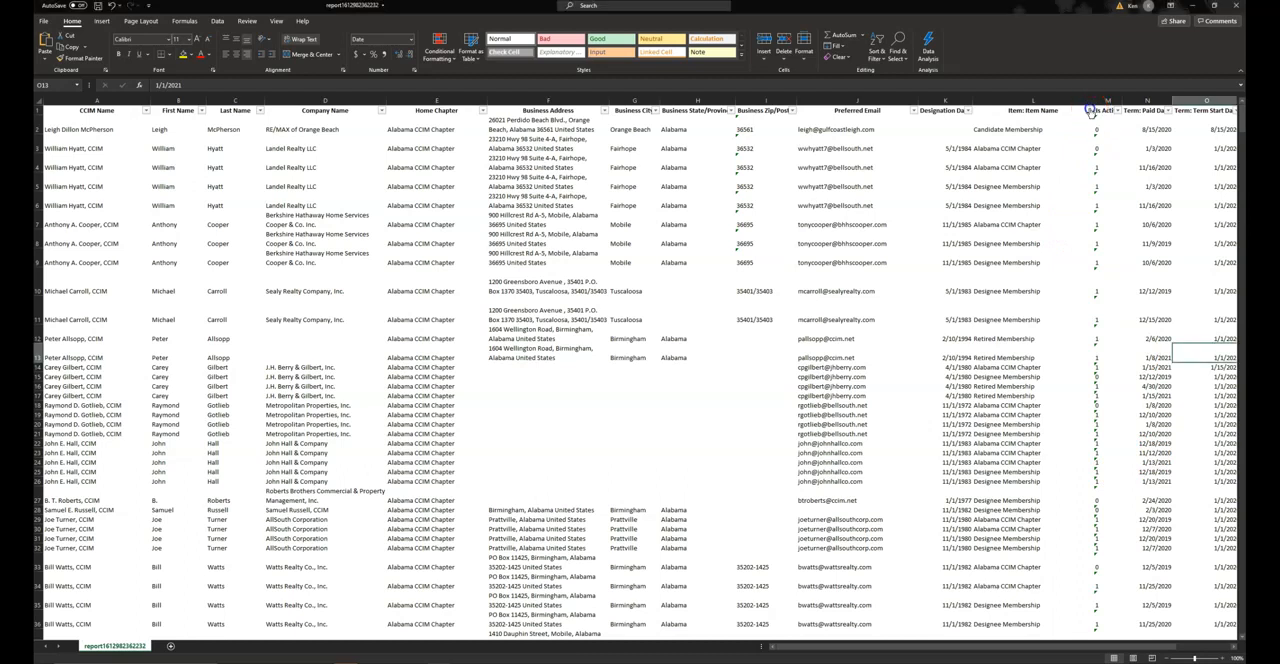
left_click(1090, 112)
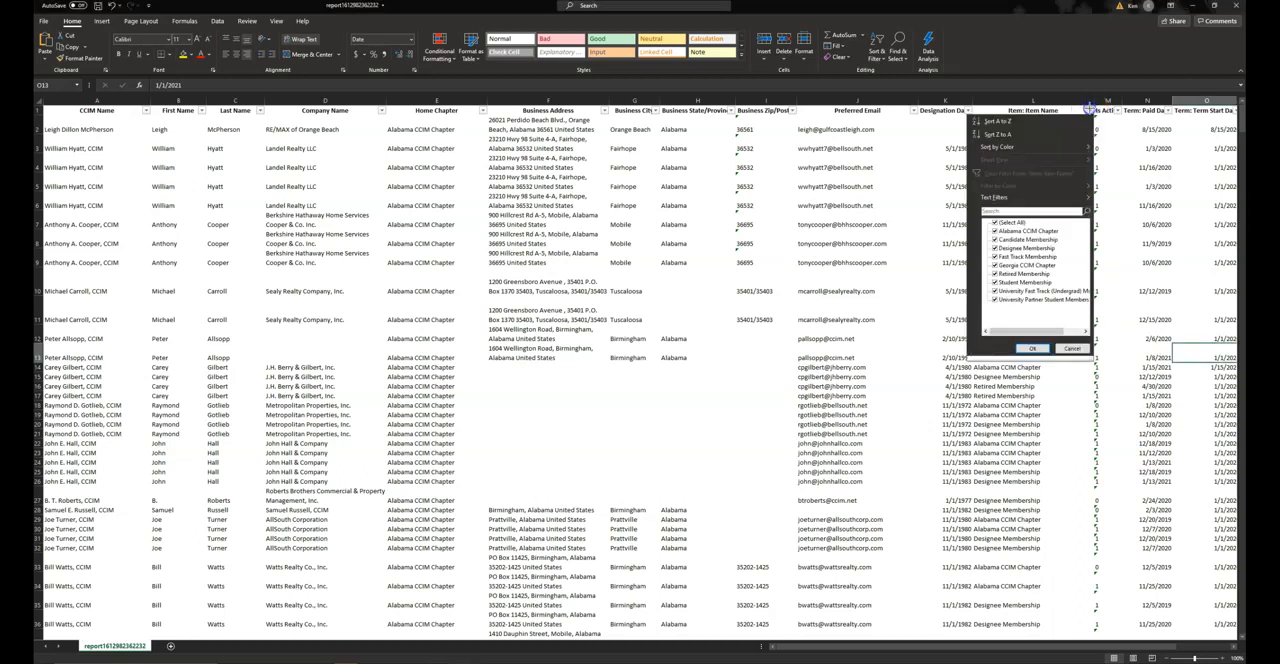
left_click(995, 231)
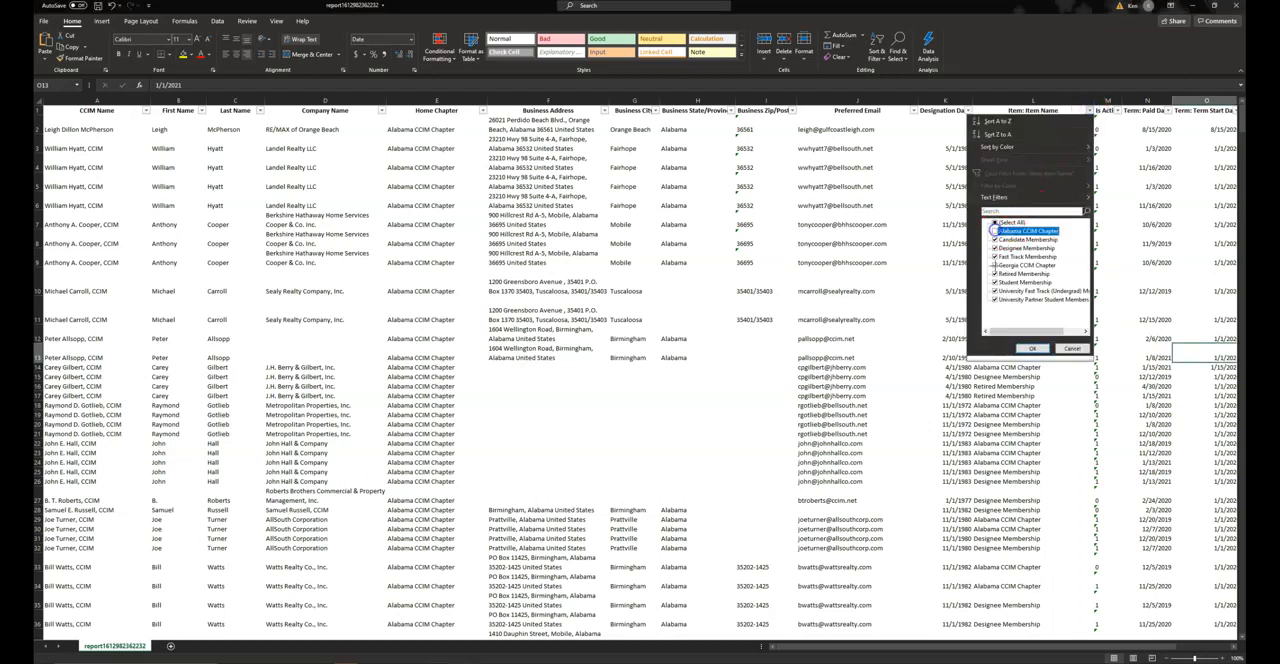
left_click(995, 265)
left_click(1031, 347)
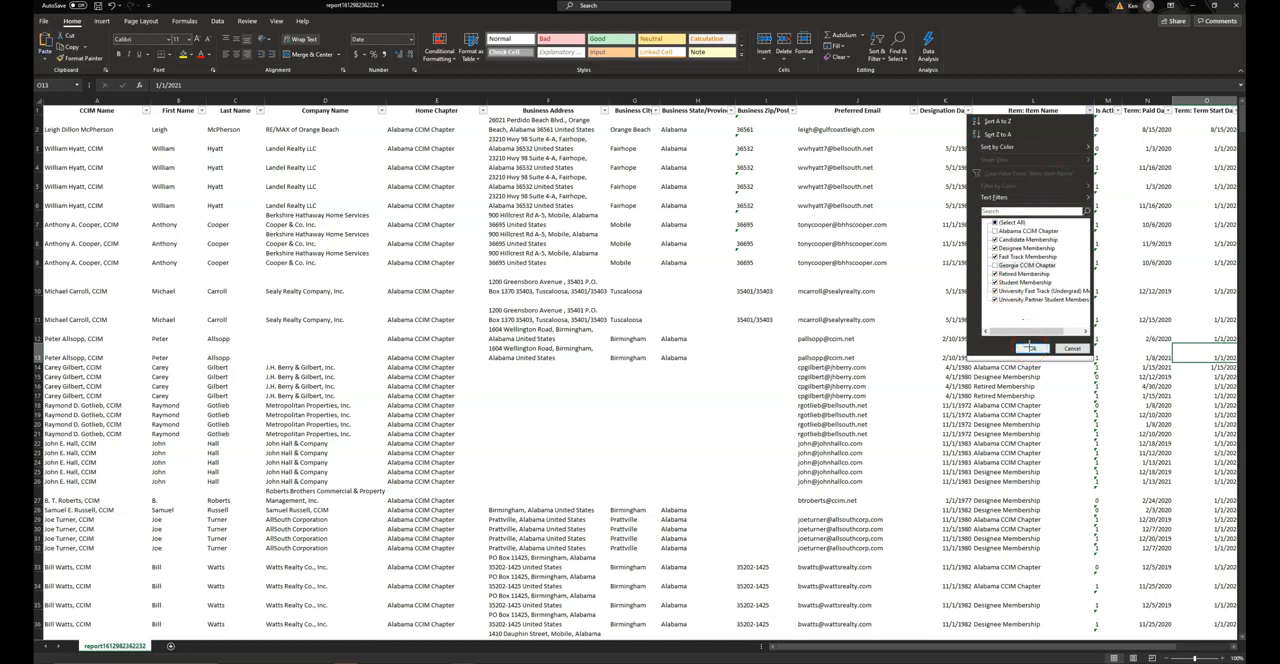
left_click(1031, 347)
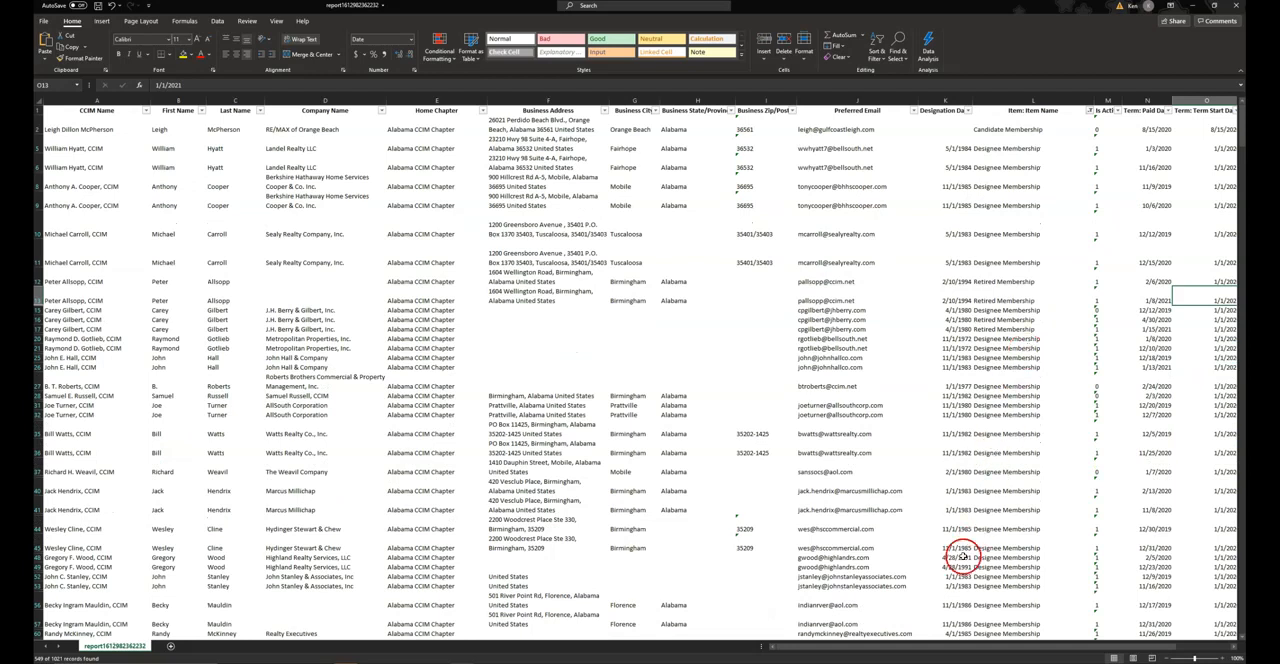
Filter the Term End Date column to 2021 only, excluding 2020 and 2019
left_click_drag(863, 646, 958, 640)
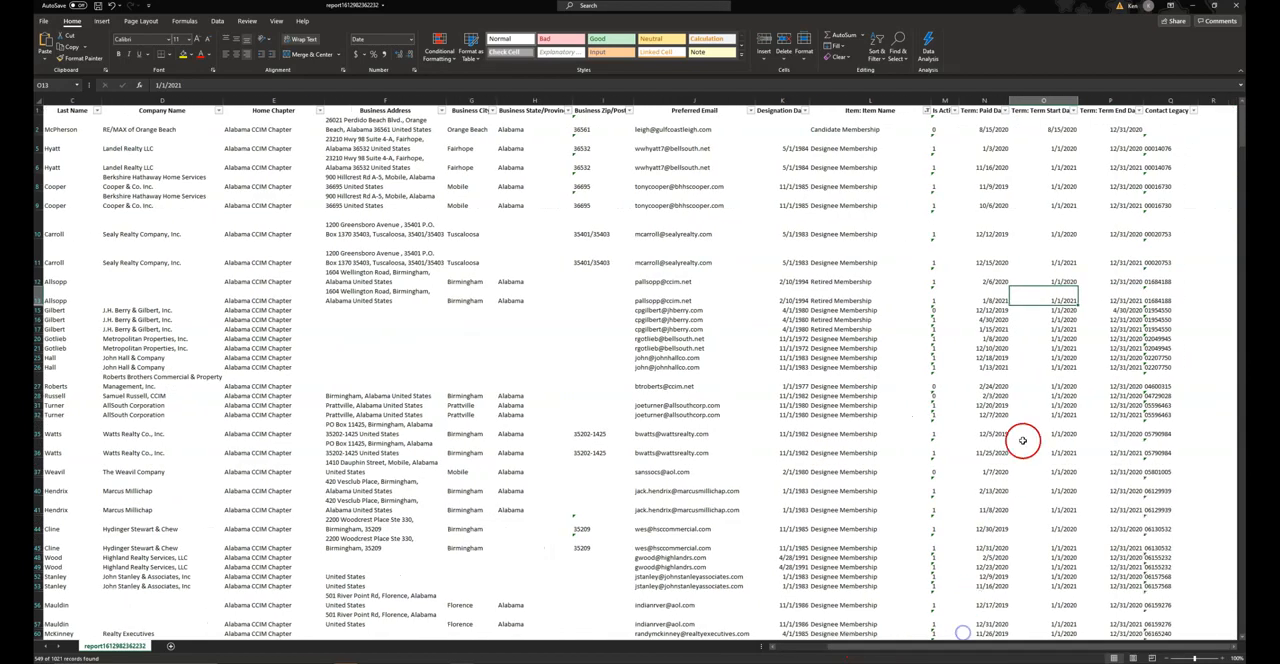
left_click(1139, 111)
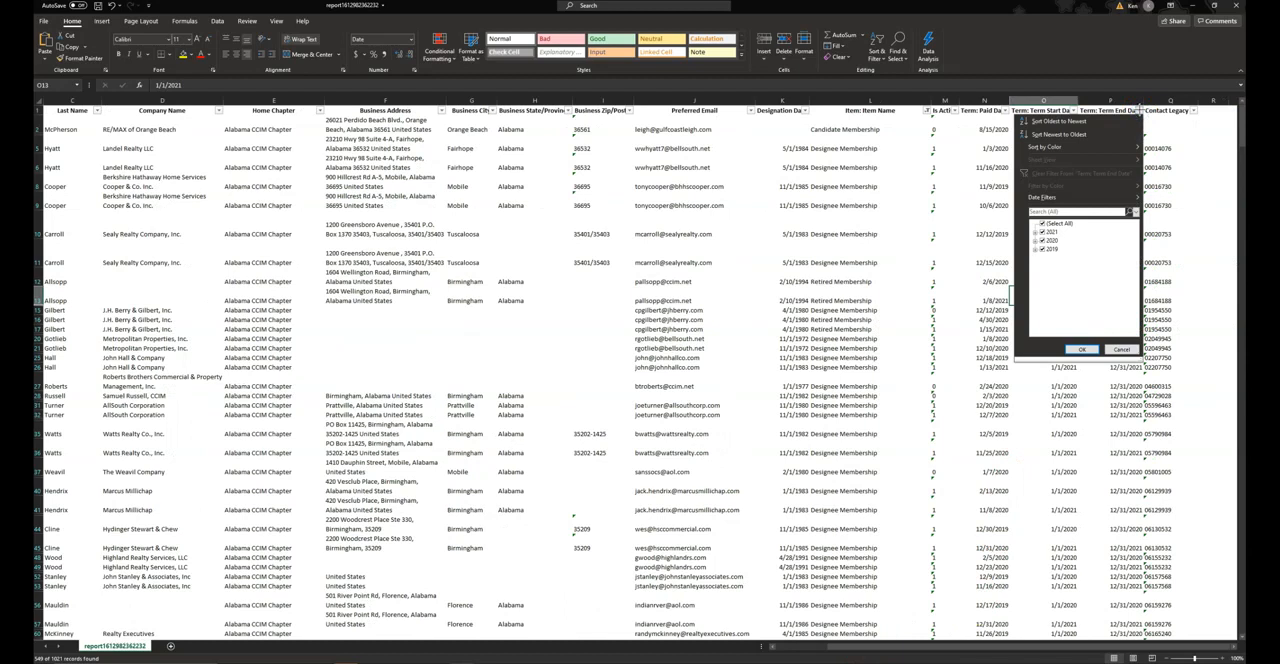
left_click(1042, 240)
left_click(1042, 249)
left_click(1078, 349)
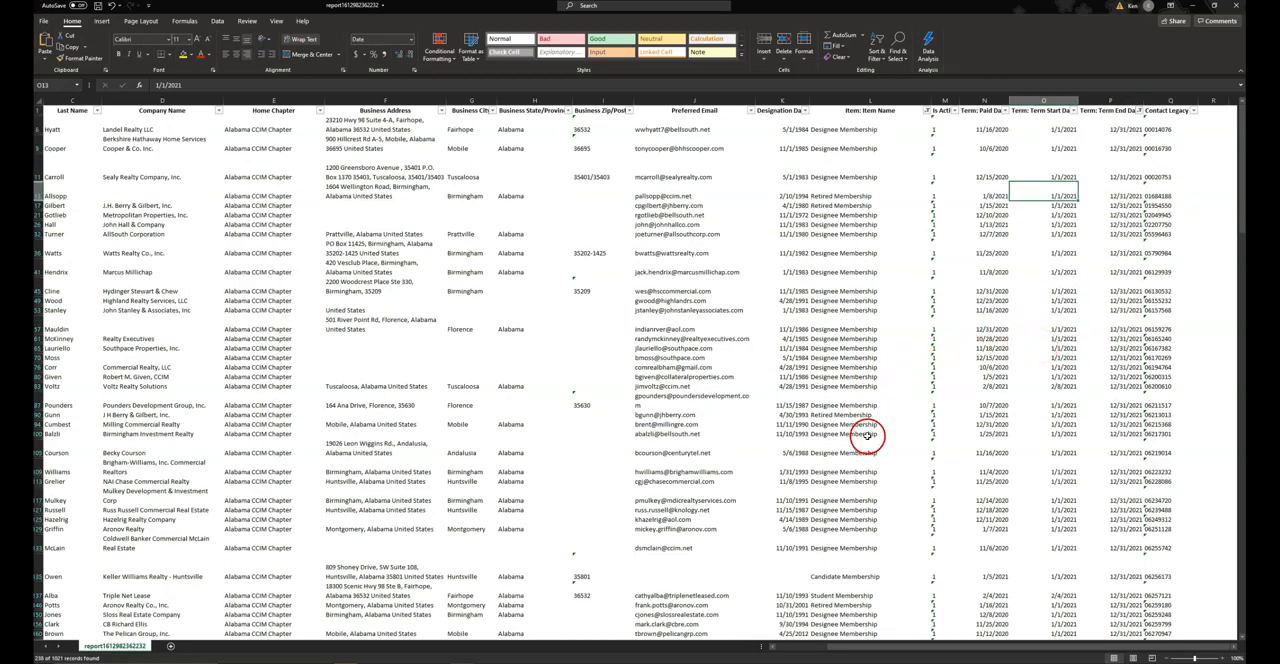
left_click_drag(946, 646, 870, 647)
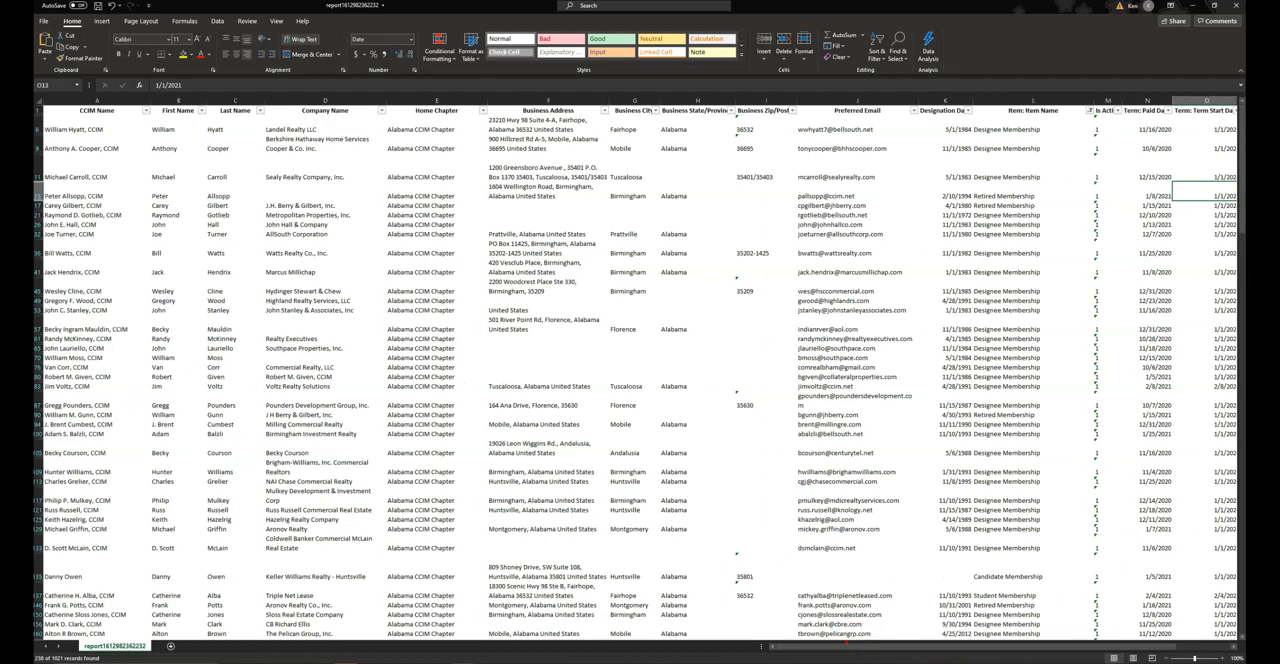